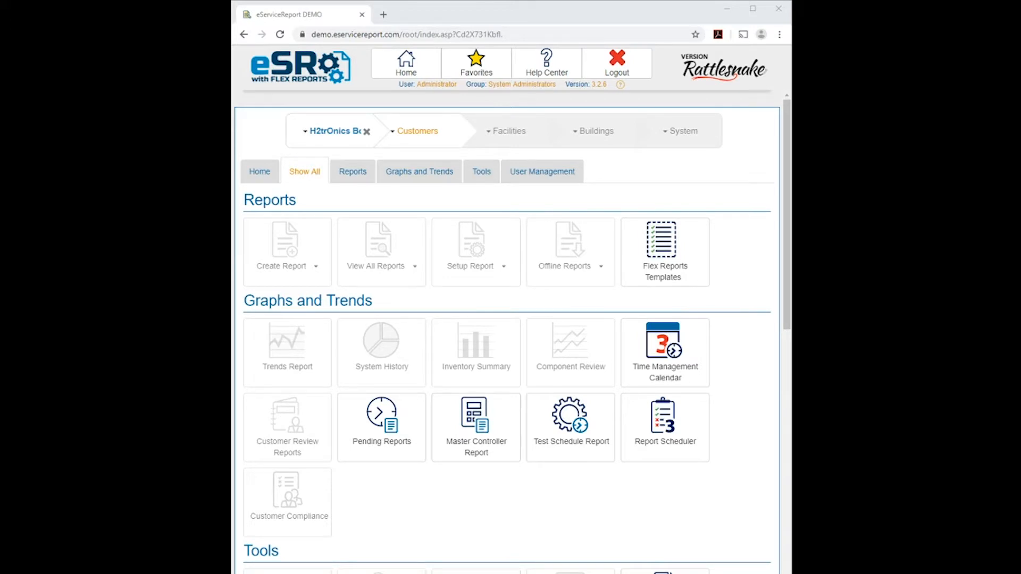
Step: Start a new Flex Reports template for H2trOnics Boiler and Cooling and name it "Customer Survey"
{"action": "left_click", "coordinate": [659, 258]}
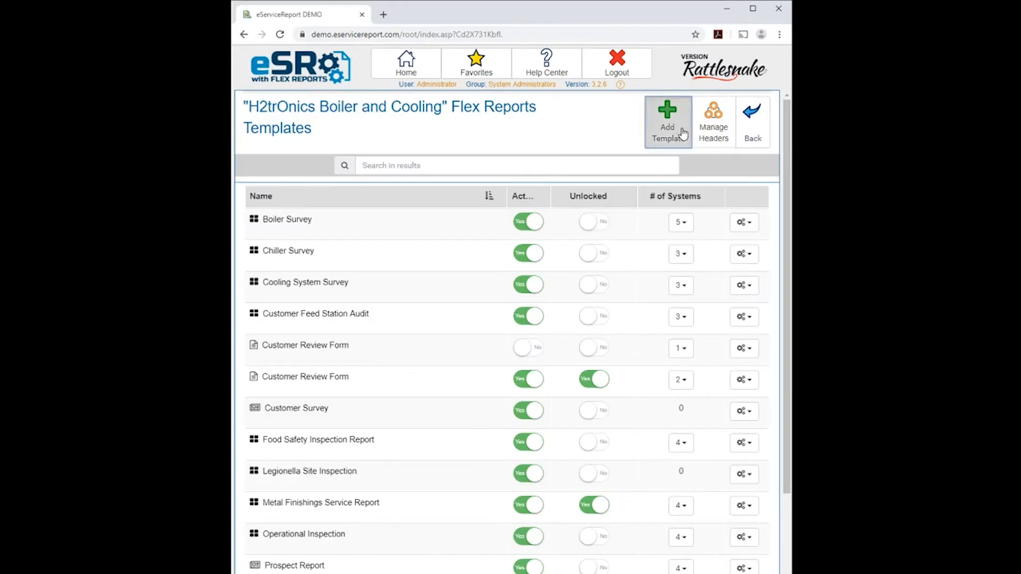
{"action": "left_click", "coordinate": [671, 132]}
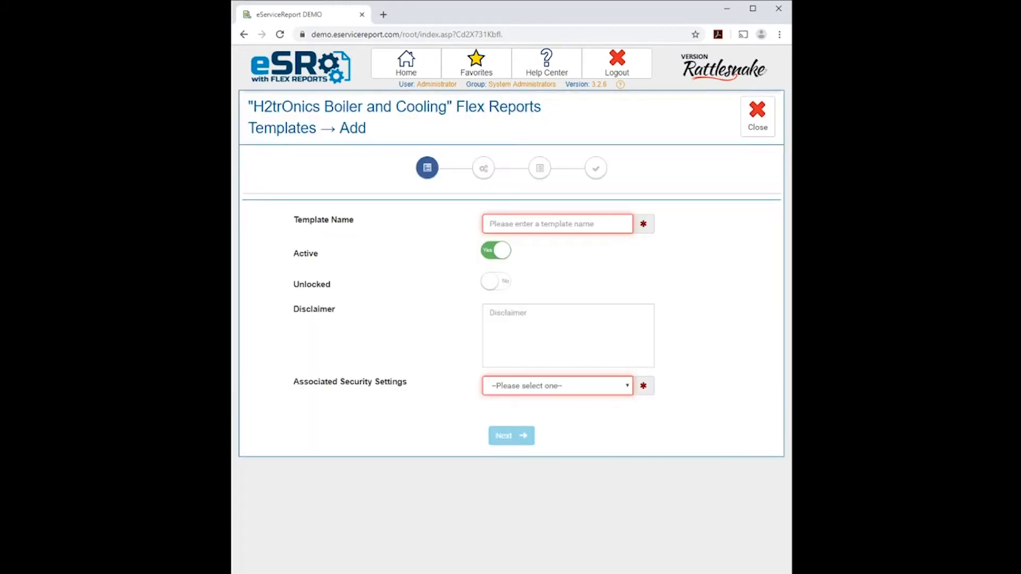
{"action": "left_click", "coordinate": [600, 224]}
{"action": "type", "text": "Customer Survey"}
{"action": "left_click", "coordinate": [614, 273]}
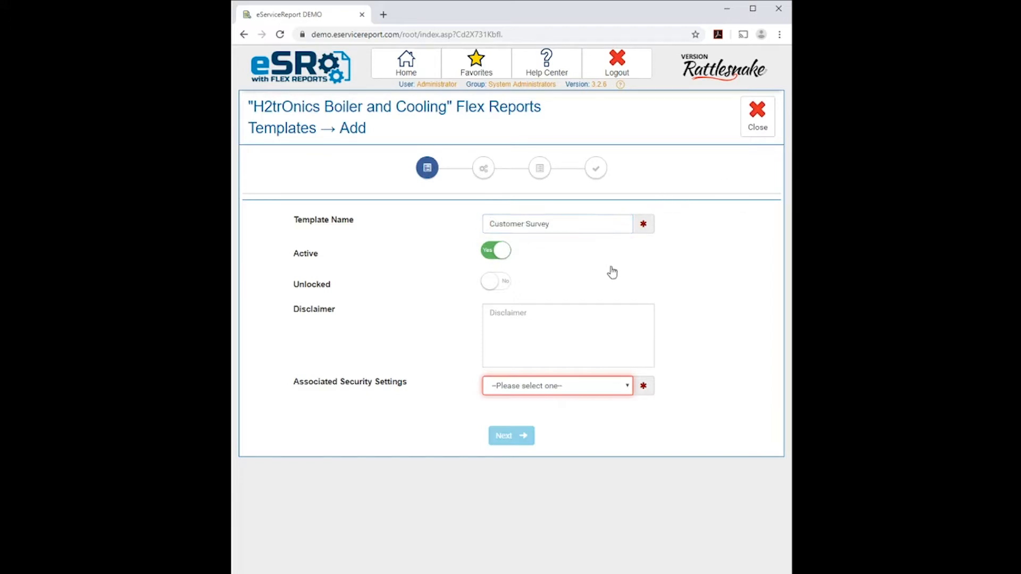
Step: Keep the template locked with no disclaimer, set its associated security settings to Service Report, and continue to the layout choice
{"action": "left_click", "coordinate": [498, 281]}
{"action": "left_click", "coordinate": [498, 281]}
{"action": "left_click", "coordinate": [637, 314]}
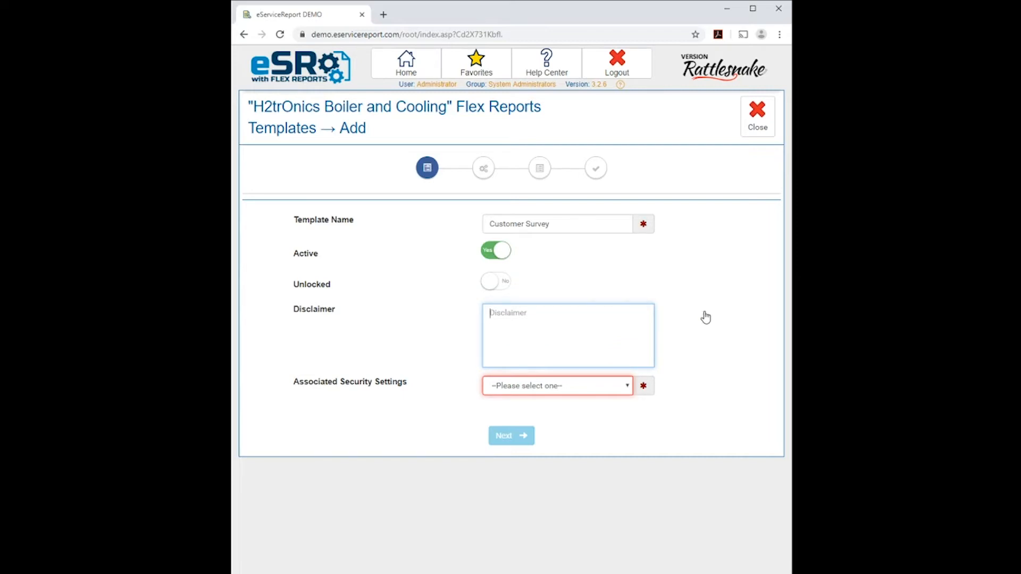
{"action": "left_click", "coordinate": [563, 392]}
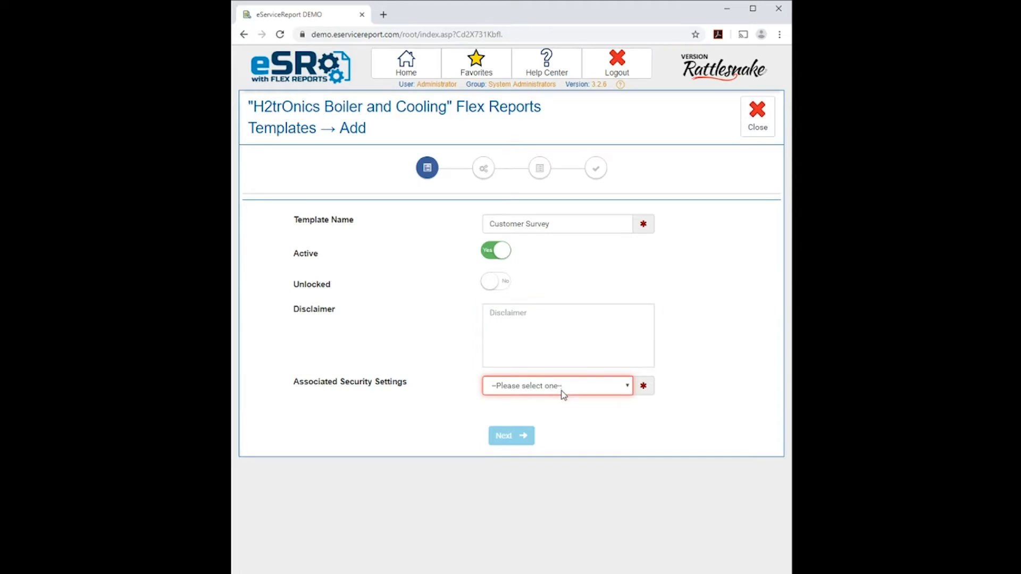
{"action": "left_click", "coordinate": [553, 417]}
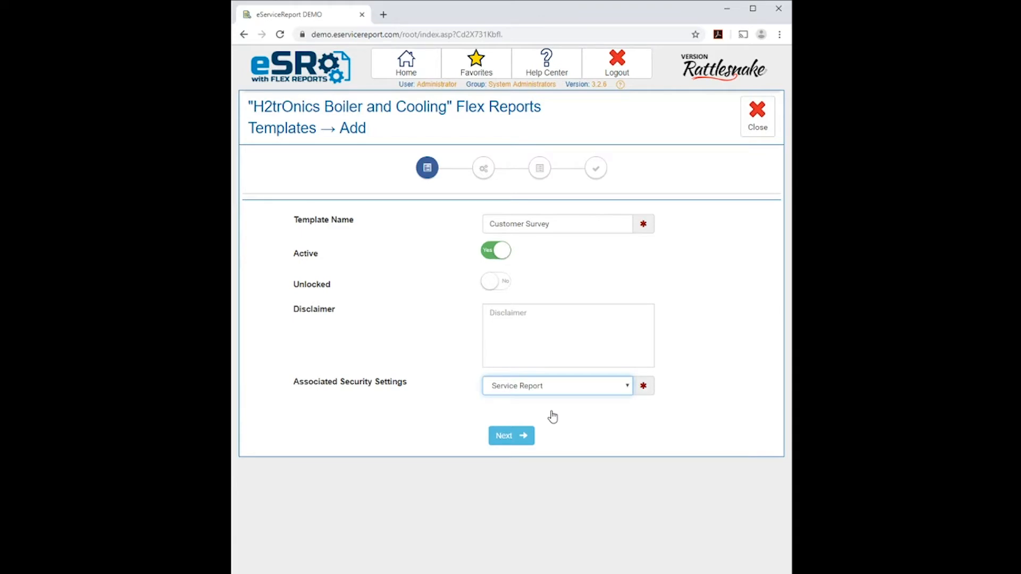
{"action": "left_click", "coordinate": [507, 439]}
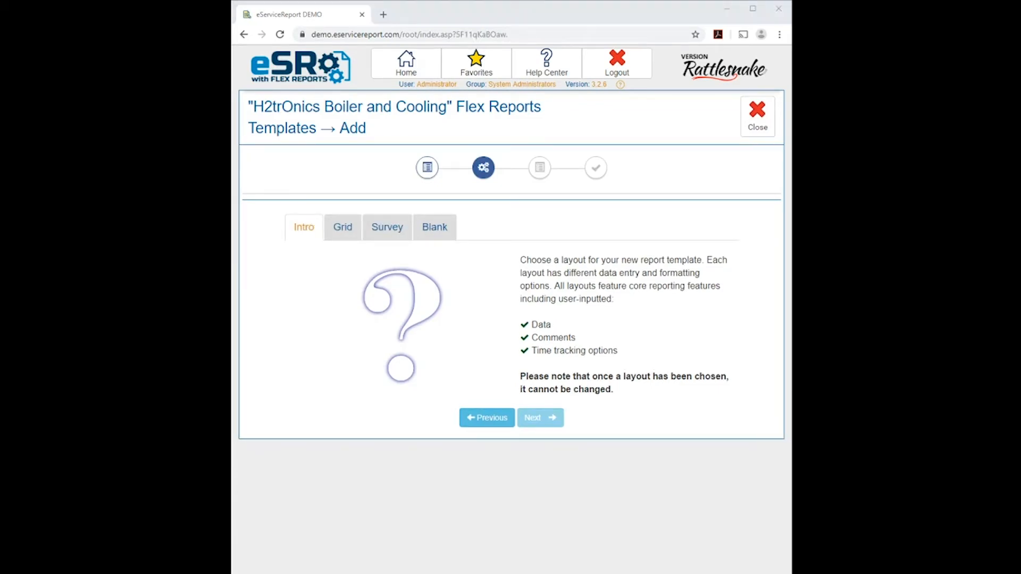
Step: Choose the Survey layout and save the template with report number, drive time and on-site time all hidden
{"action": "left_click", "coordinate": [387, 227]}
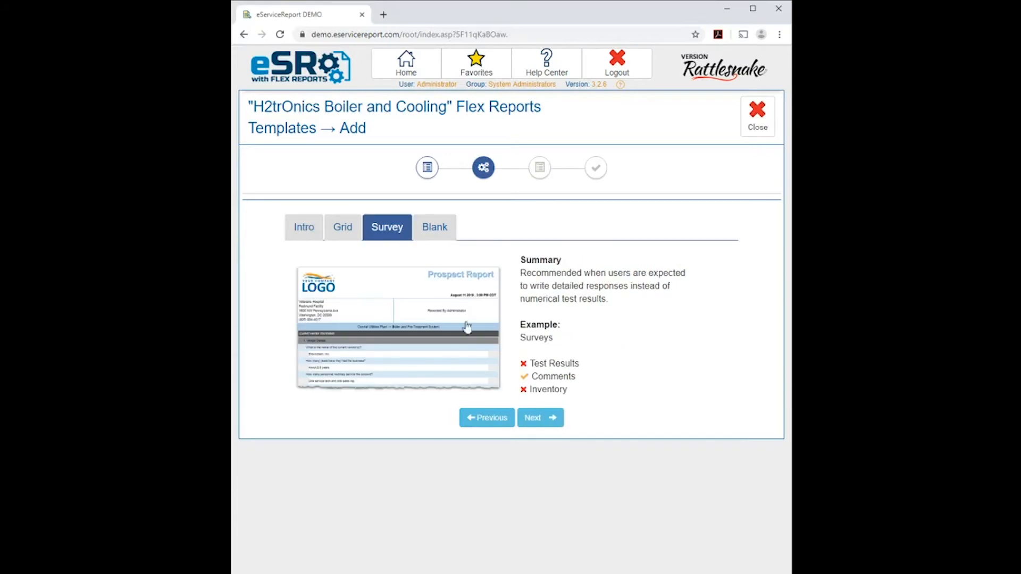
{"action": "left_click", "coordinate": [534, 418]}
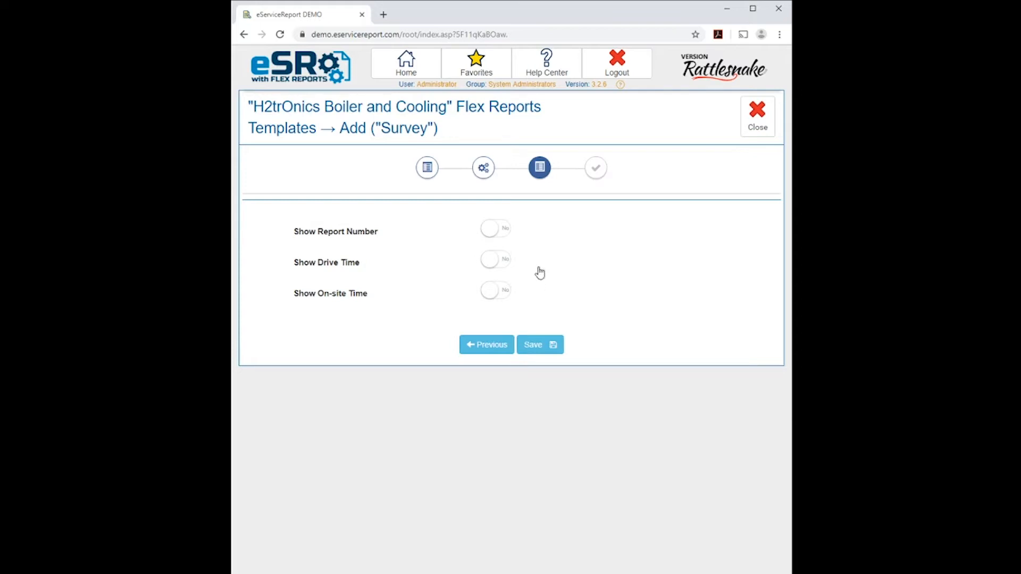
{"action": "left_click", "coordinate": [492, 229]}
{"action": "left_click", "coordinate": [493, 229]}
{"action": "left_click", "coordinate": [490, 262]}
{"action": "left_click", "coordinate": [491, 262]}
{"action": "left_click", "coordinate": [494, 293]}
{"action": "left_click", "coordinate": [494, 294]}
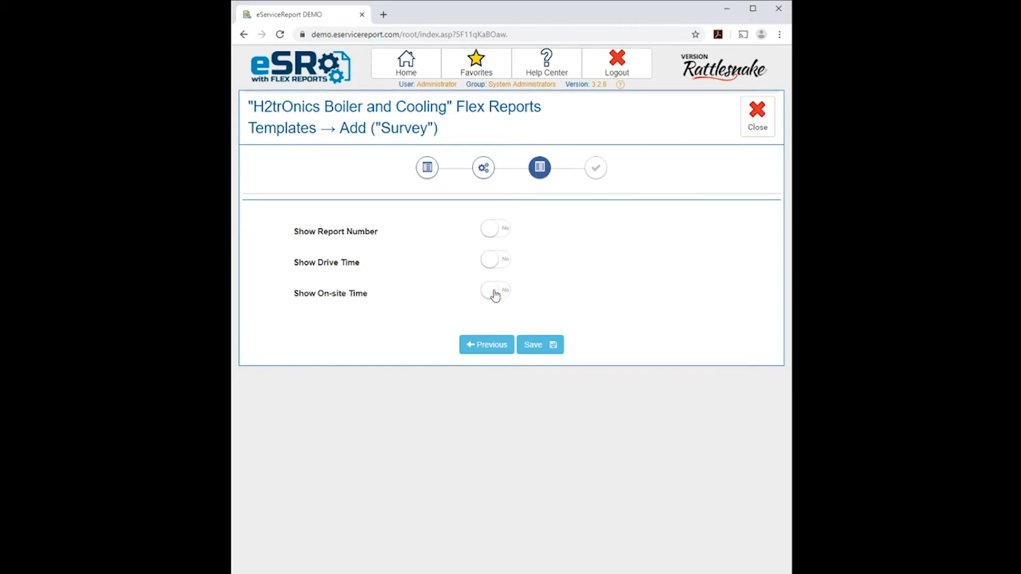
{"action": "left_click", "coordinate": [547, 349]}
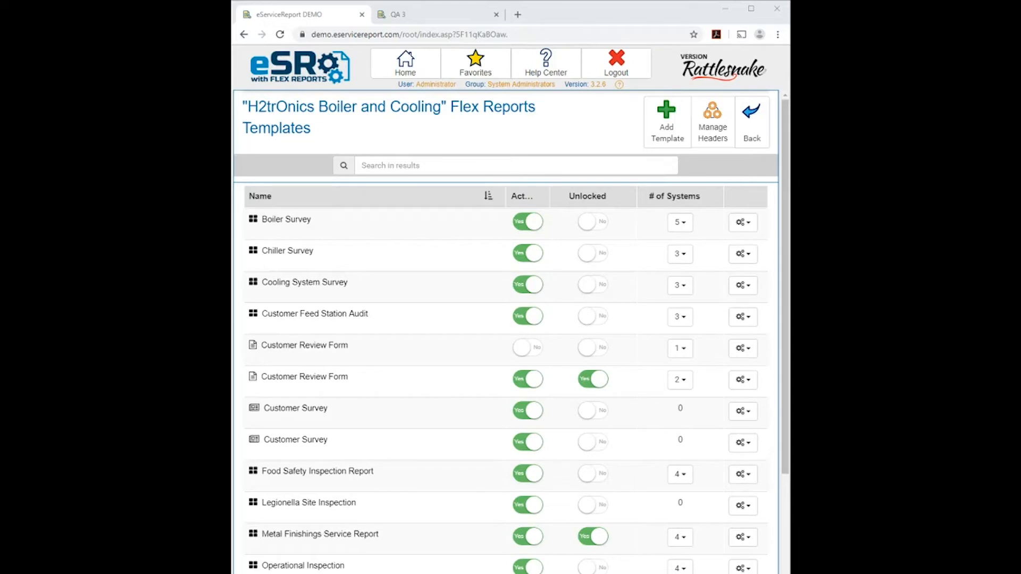
Step: Open the first Customer Survey template's layout for editing and add a category named "Equipment Inspection"
{"action": "left_click", "coordinate": [743, 411]}
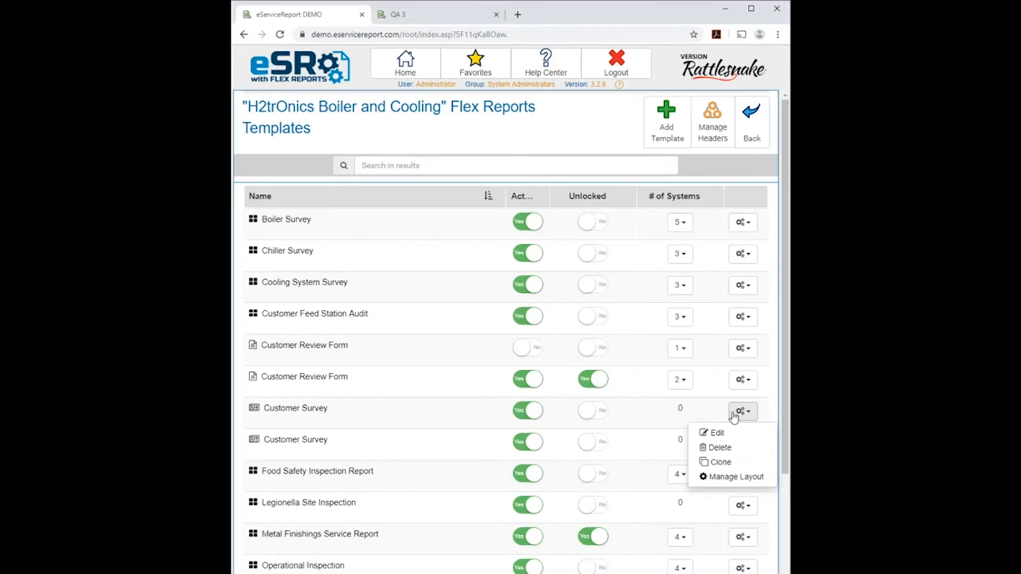
{"action": "left_click", "coordinate": [723, 477]}
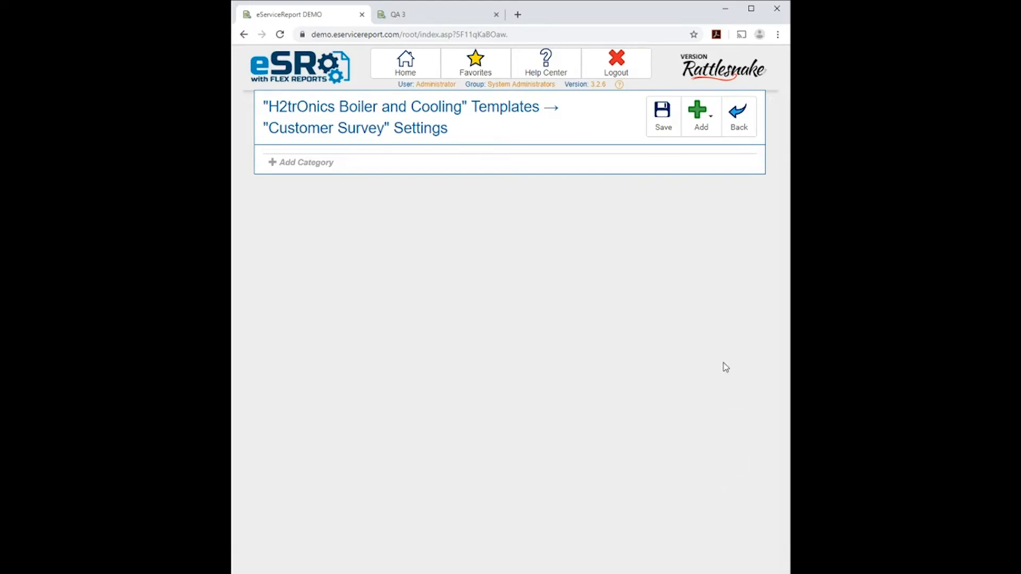
{"action": "left_click", "coordinate": [700, 117]}
{"action": "left_click", "coordinate": [705, 126]}
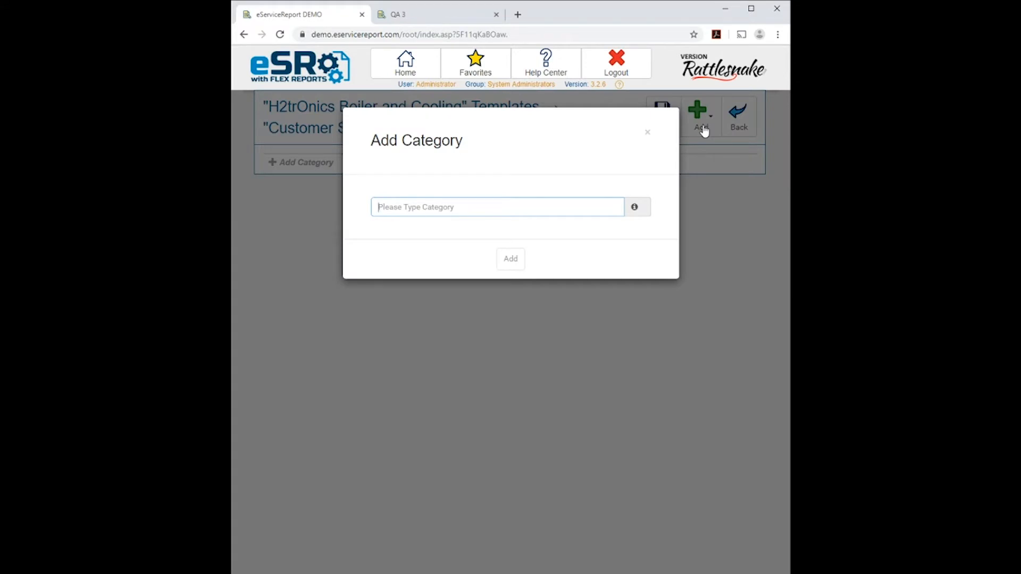
{"action": "type", "text": "Equipment Inspection"}
{"action": "left_click", "coordinate": [515, 263]}
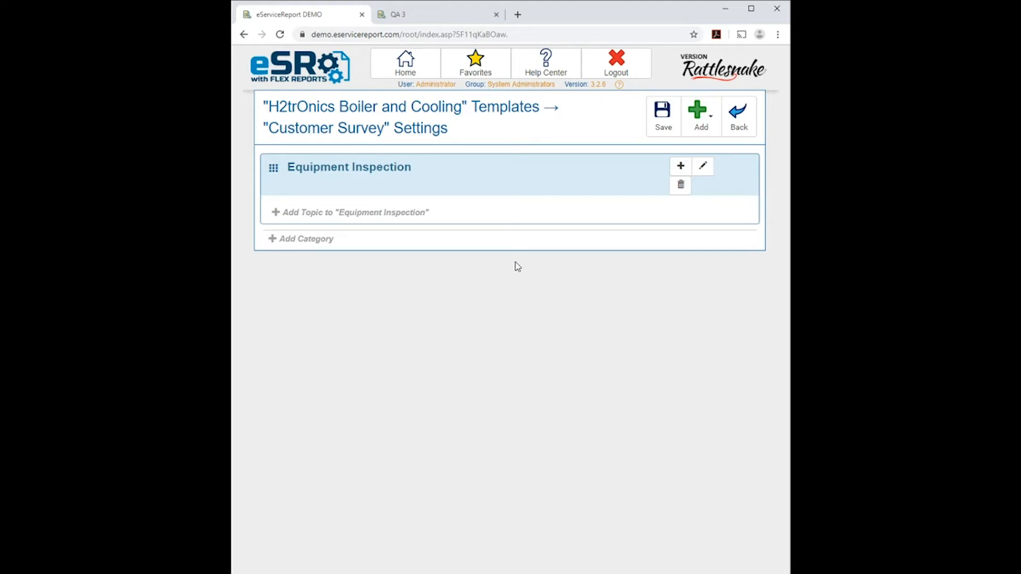
Step: Add a topic named "Controller" to the Equipment Inspection category
{"action": "left_click", "coordinate": [390, 213]}
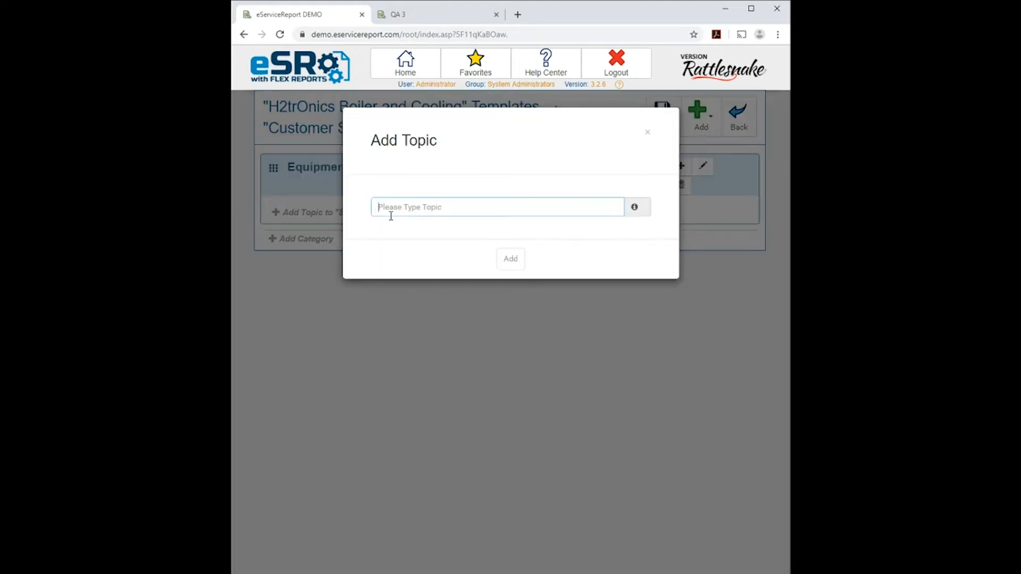
{"action": "type", "text": "Controller"}
{"action": "left_click", "coordinate": [511, 261]}
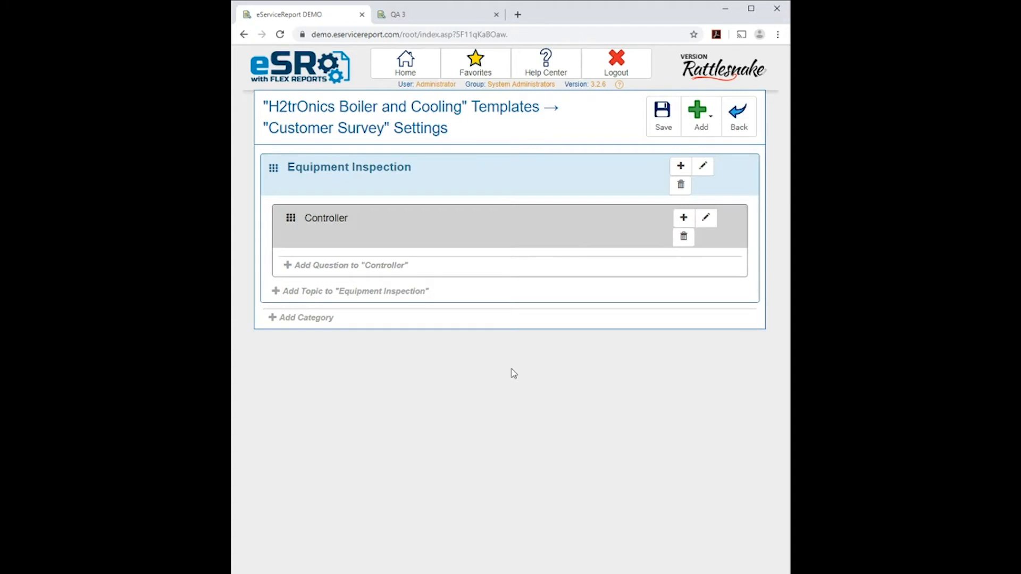
Step: Add the questions "What is the make and model of the controller?" and "Describe the overall condition of the controller." to the Controller topic
{"action": "left_click", "coordinate": [350, 266]}
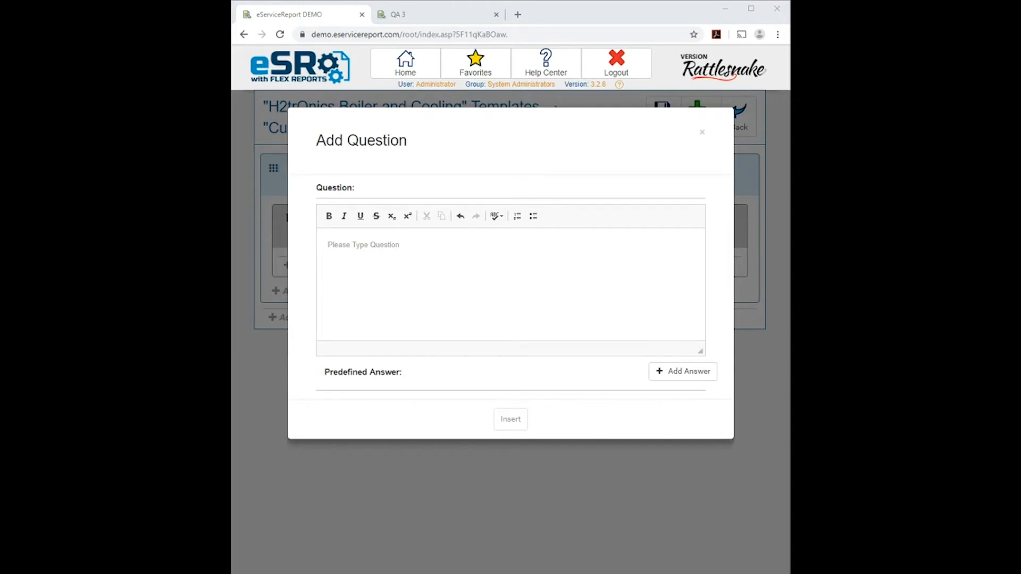
{"action": "left_click", "coordinate": [474, 260]}
{"action": "type", "text": "What is the make and model of the controller?"}
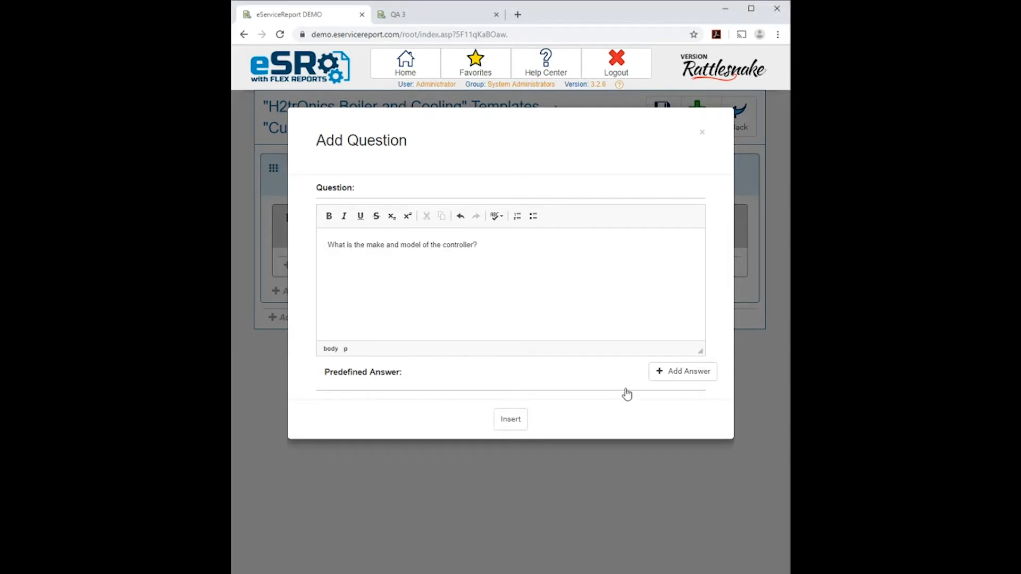
{"action": "left_click", "coordinate": [510, 419]}
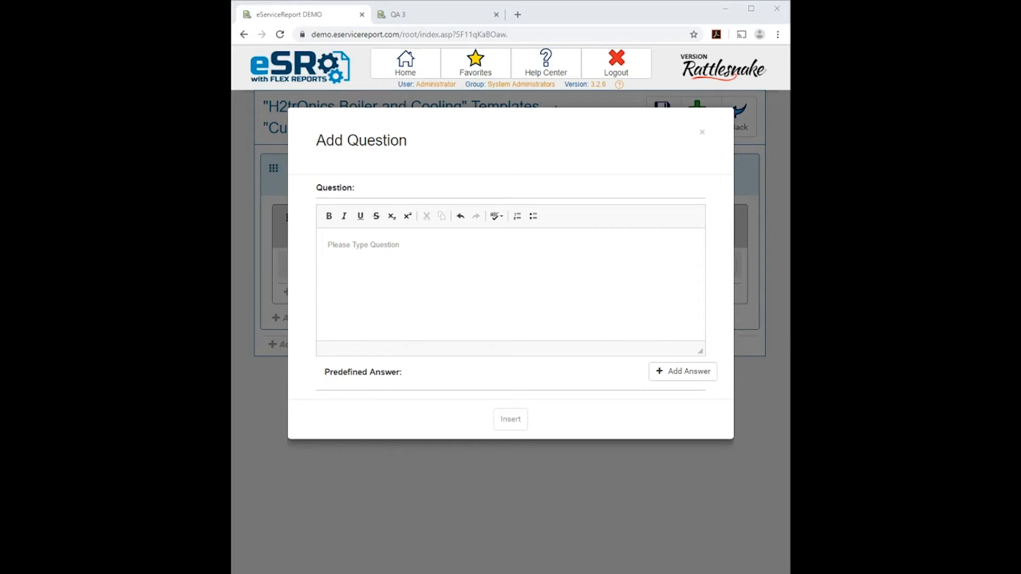
{"action": "left_click", "coordinate": [415, 247]}
{"action": "type", "text": "Describe the overall condition of the controller"}
{"action": "left_click", "coordinate": [512, 424]}
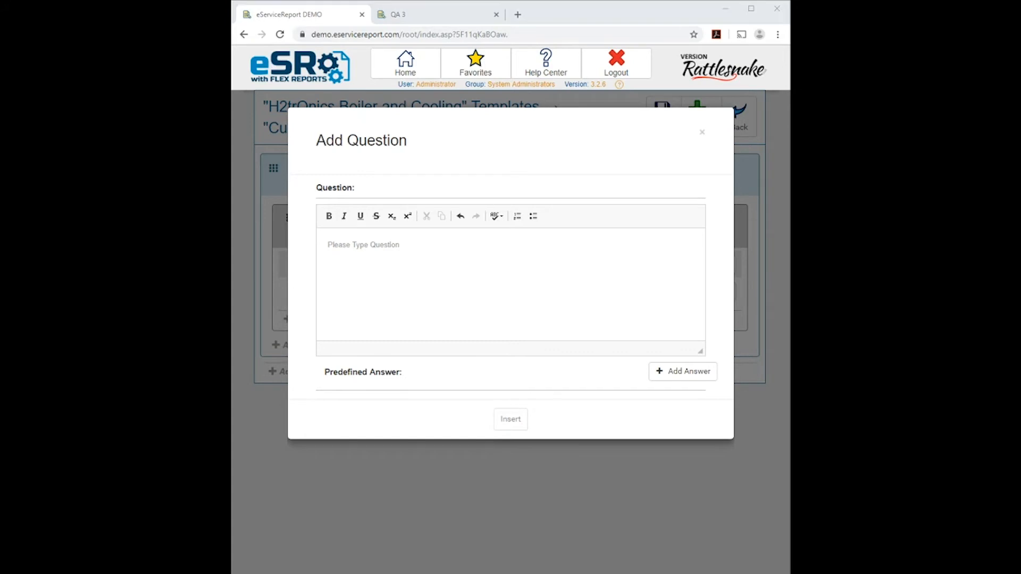
Step: Add the question "Are there any active alarms or warnings on the controller? If so, describe." to the Controller topic
{"action": "left_click", "coordinate": [515, 253]}
{"action": "type", "text": "Are there any active alarms or warnings on the controller? If so, describe."}
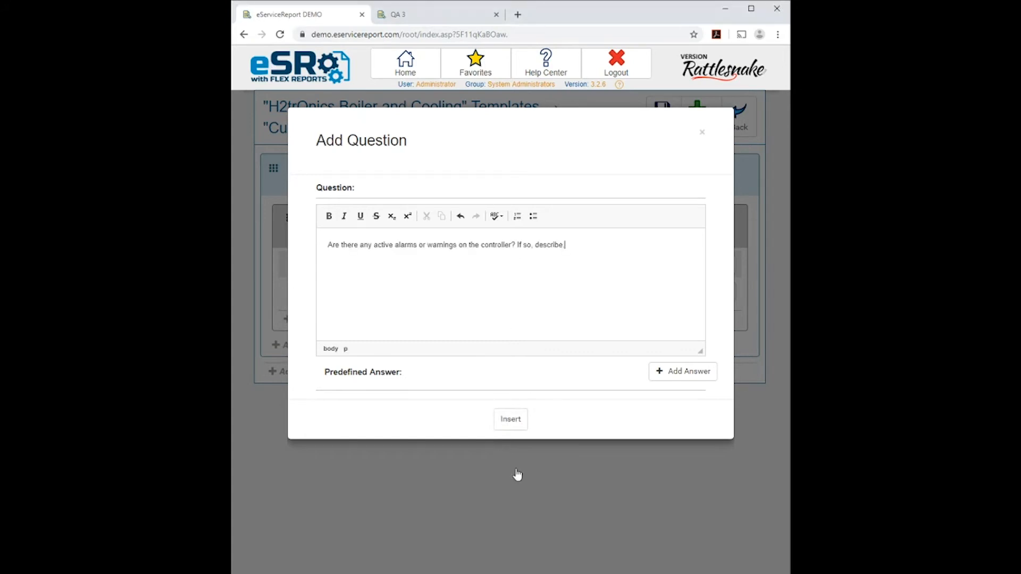
{"action": "left_click", "coordinate": [514, 421]}
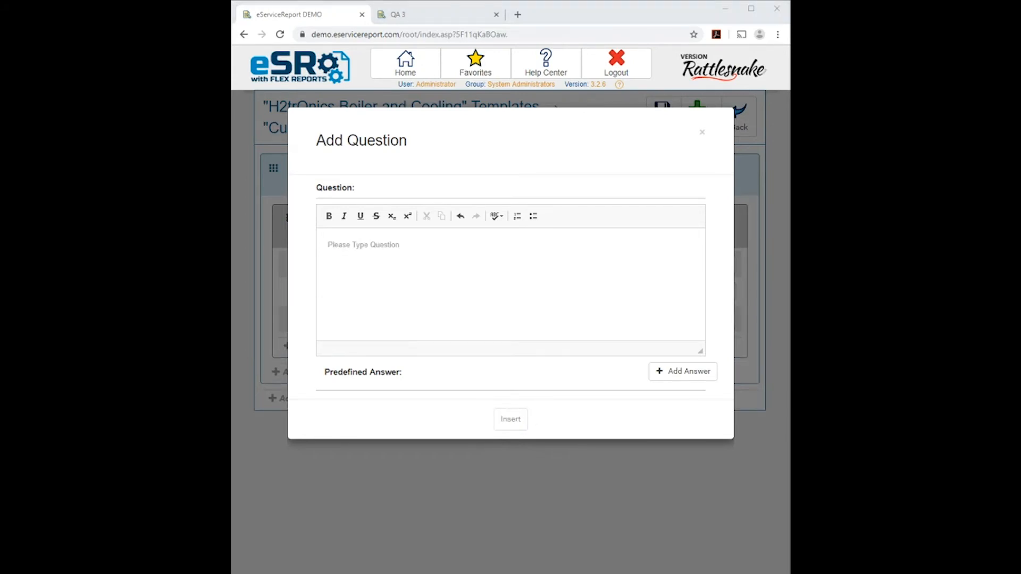
Step: Write the question "Is the controller communications-enabled? If so, with which method?" with the predefined answers Cellular and Ethernet
{"action": "left_click", "coordinate": [504, 261]}
{"action": "type", "text": "Is the controller communications-enabled? If so, with which method?"}
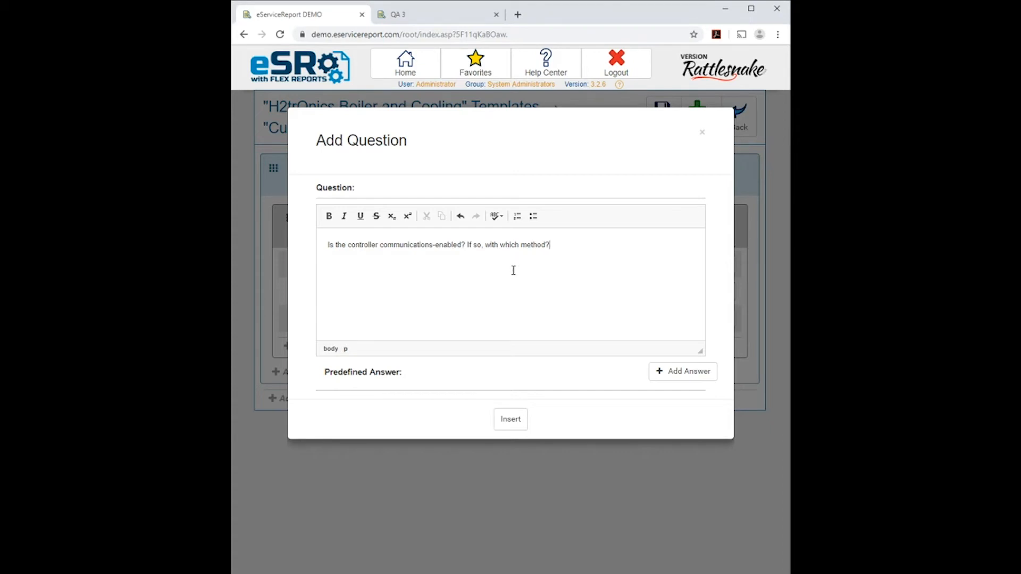
{"action": "left_click", "coordinate": [668, 373]}
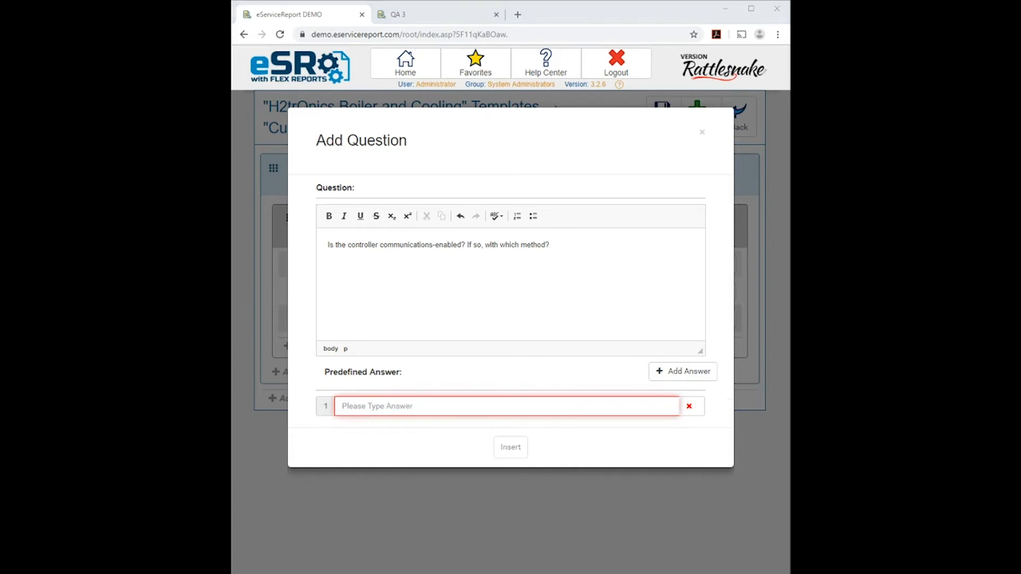
{"action": "left_click", "coordinate": [517, 411]}
{"action": "type", "text": "Cellular"}
{"action": "left_click", "coordinate": [683, 375]}
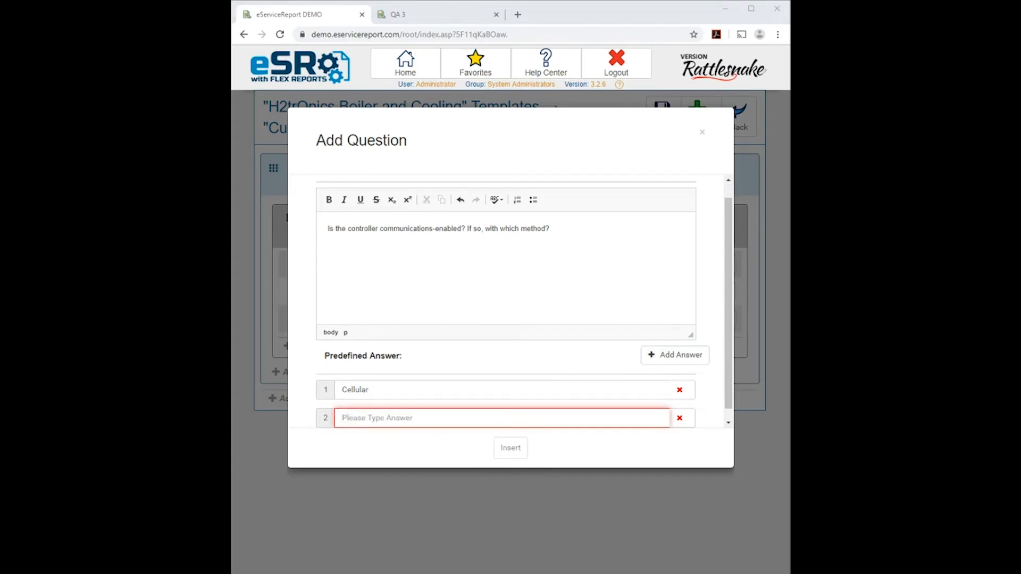
{"action": "left_click", "coordinate": [597, 412]}
{"action": "type", "text": "Ethernet"}
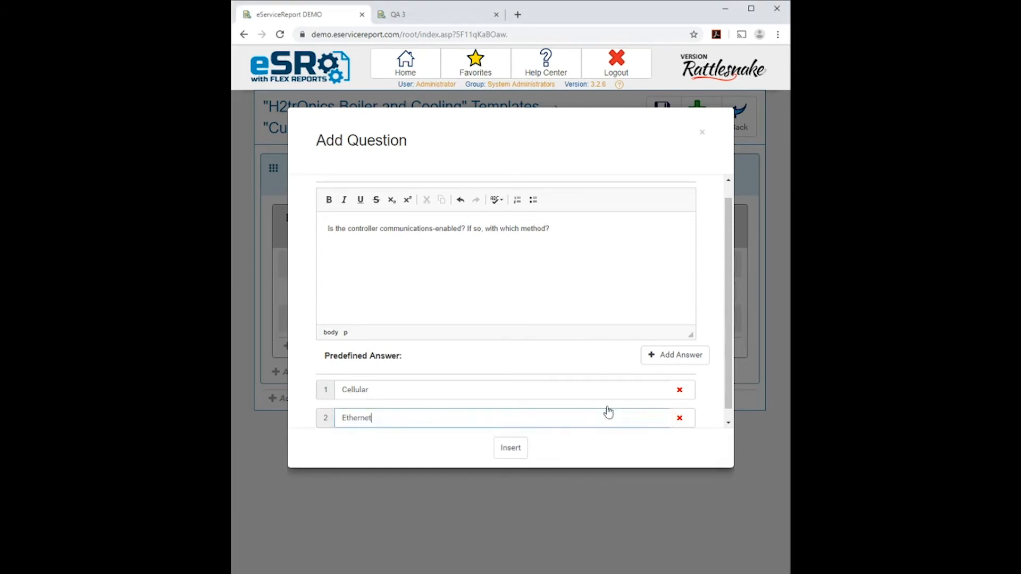
Step: Give the communications question the further predefined answers WiFi, Land Line and "Other (describe below)", and insert it
{"action": "left_click", "coordinate": [679, 355]}
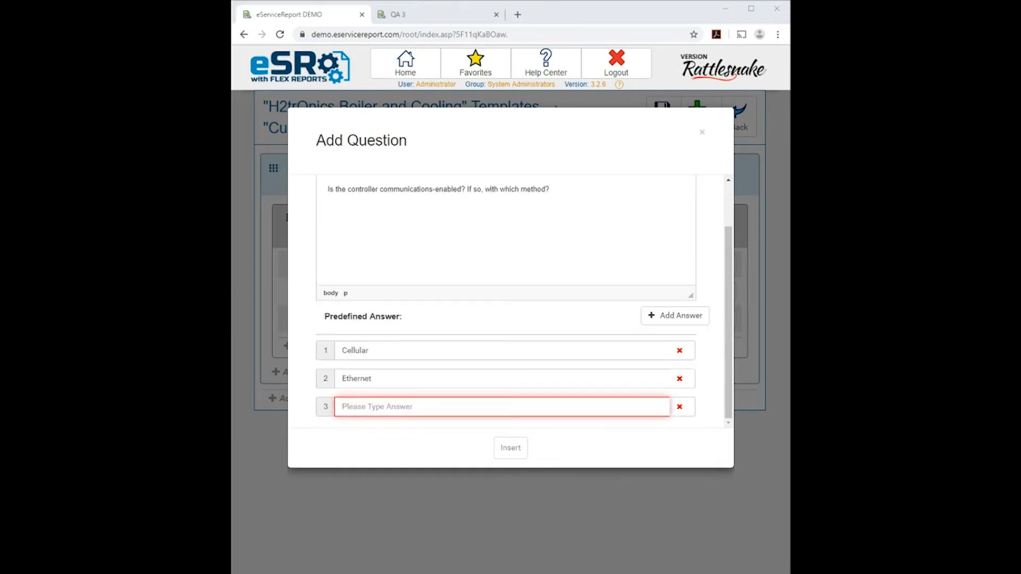
{"action": "type", "text": "WiFi"}
{"action": "left_click", "coordinate": [686, 316]}
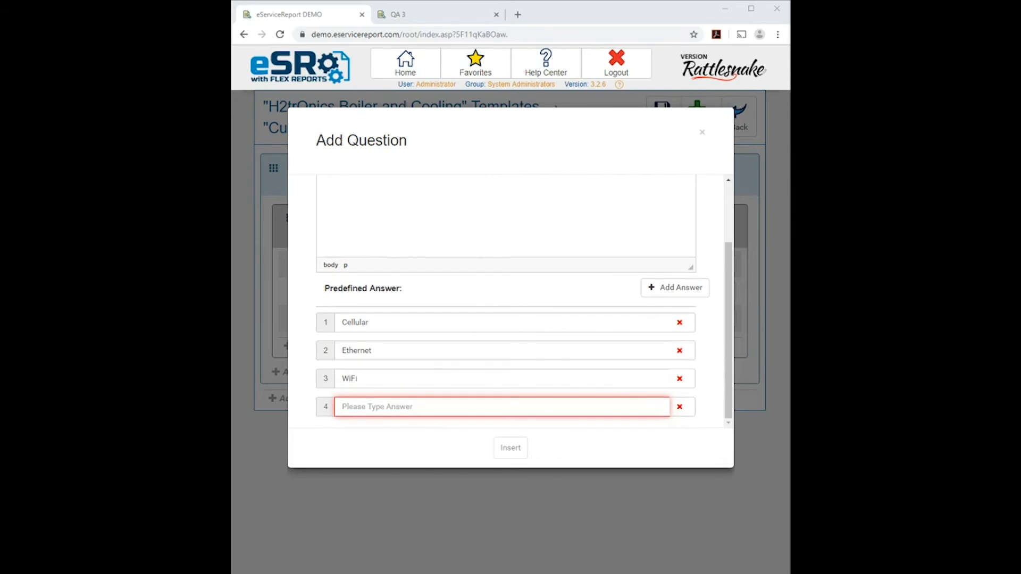
{"action": "type", "text": "Land Line"}
{"action": "left_click", "coordinate": [694, 288]}
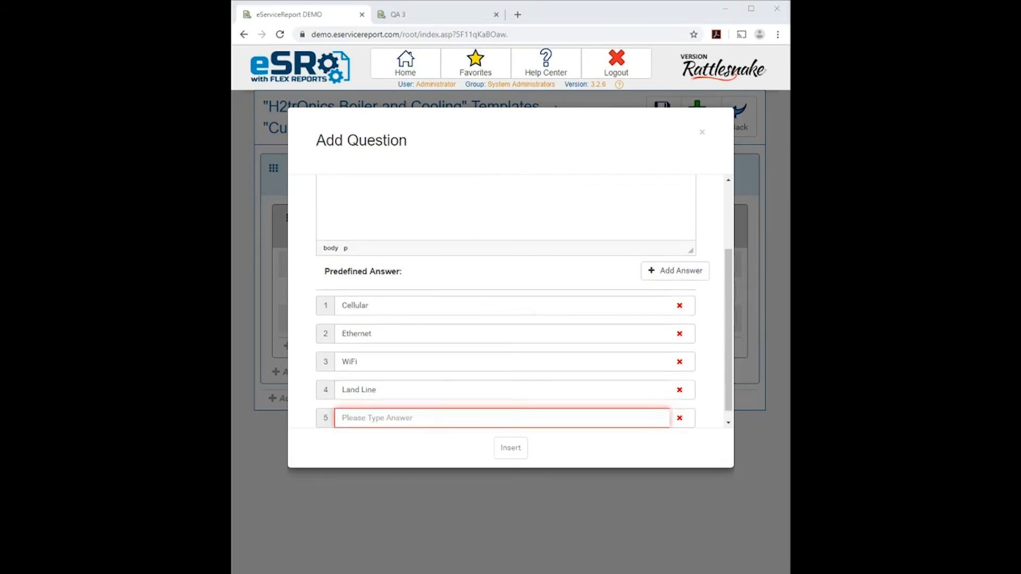
{"action": "left_click", "coordinate": [486, 417]}
{"action": "type", "text": "Other (describe below)"}
{"action": "key", "text": "alt+Tab"}
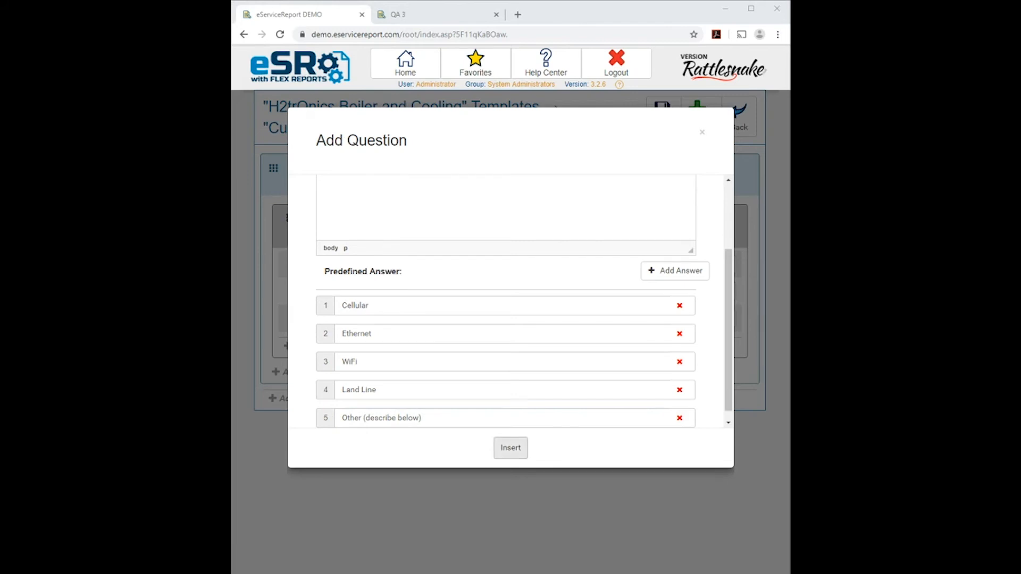
{"action": "key", "text": "alt+Tab"}
Step: Add the question "Is the controller configured to send daily summaries and/or alarms? If so, indicate the recipients." and save the layout
{"action": "scroll", "coordinate": [502, 324], "scroll_direction": "up", "scroll_amount": 3}
{"action": "left_click", "coordinate": [495, 278]}
{"action": "type", "text": "Is the controller configured to send daily summaries and/or alarms? If so, indicate the recipients."}
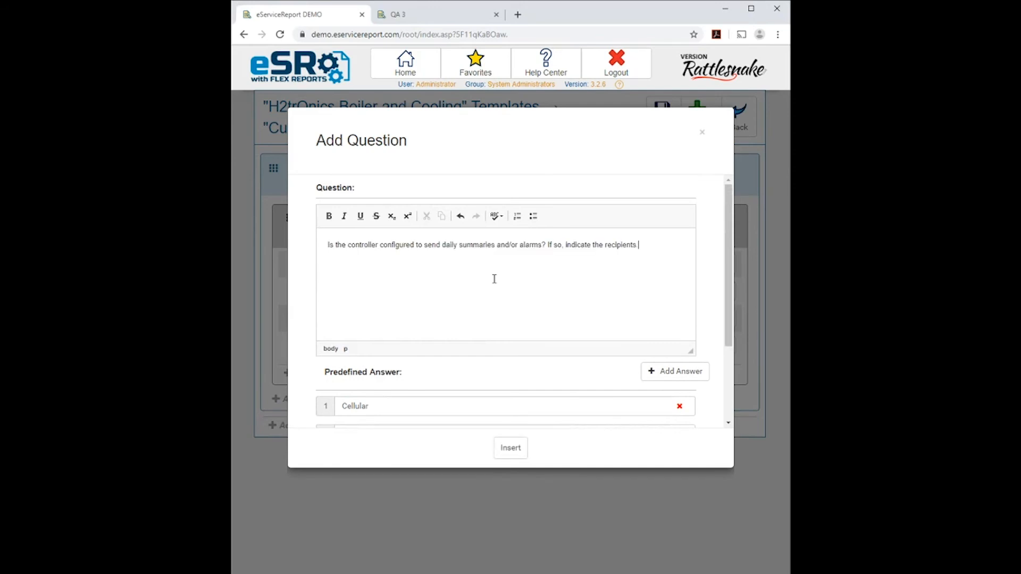
{"action": "scroll", "coordinate": [495, 279], "scroll_direction": "down", "scroll_amount": 3}
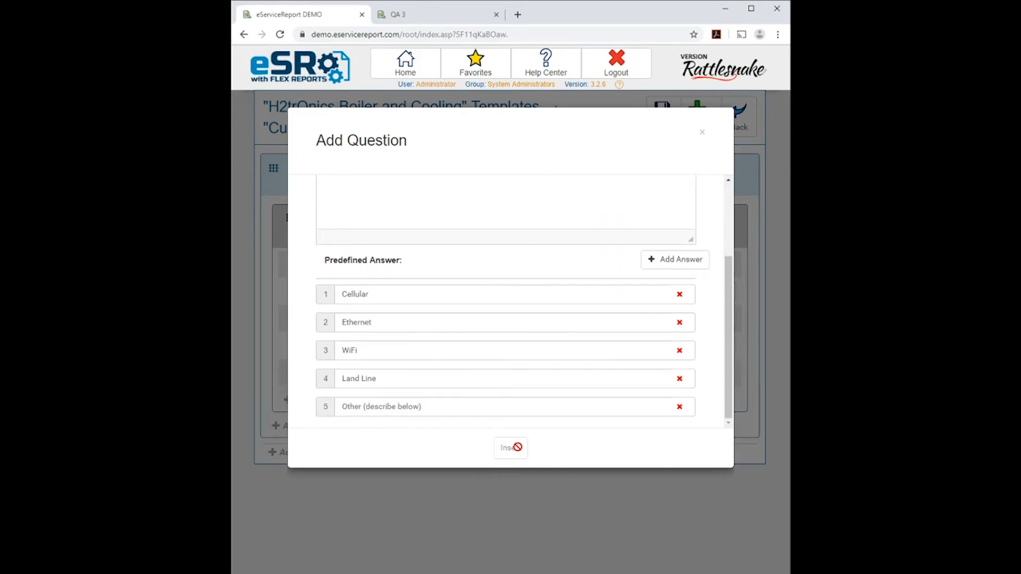
{"action": "left_click", "coordinate": [702, 133]}
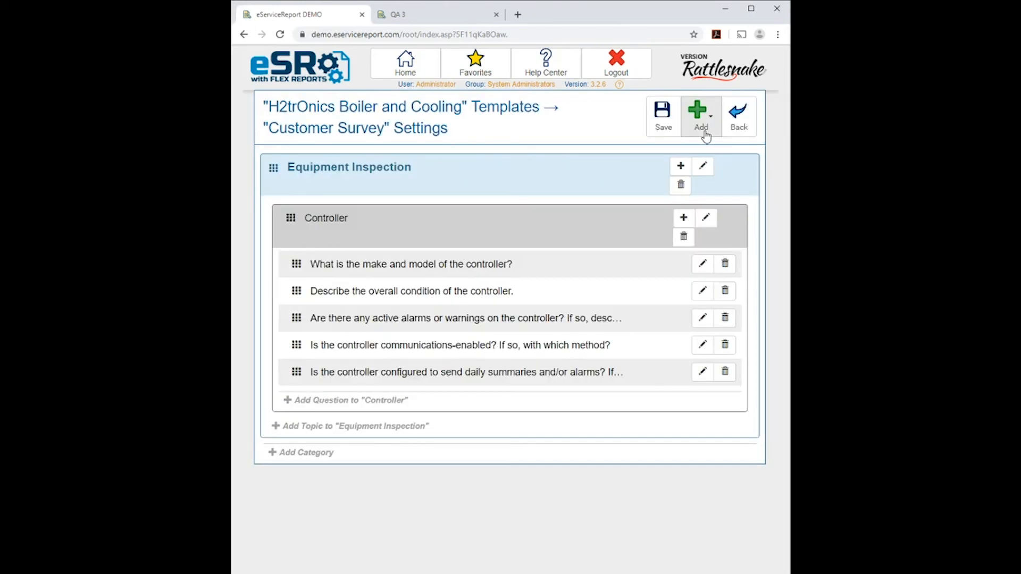
{"action": "left_click", "coordinate": [672, 131]}
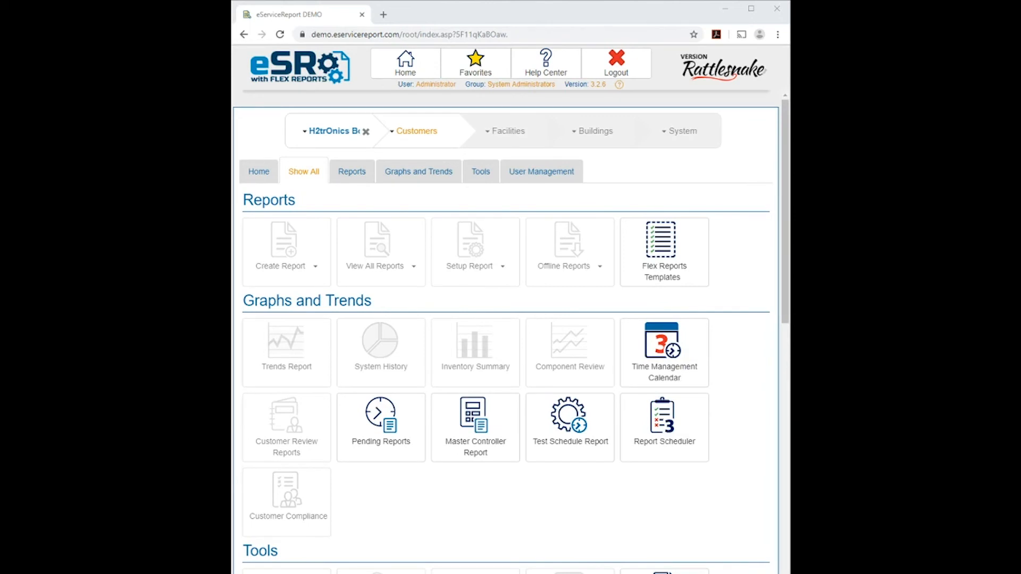
Step: Select New Hospital as the customer to work on
{"action": "left_click", "coordinate": [423, 131]}
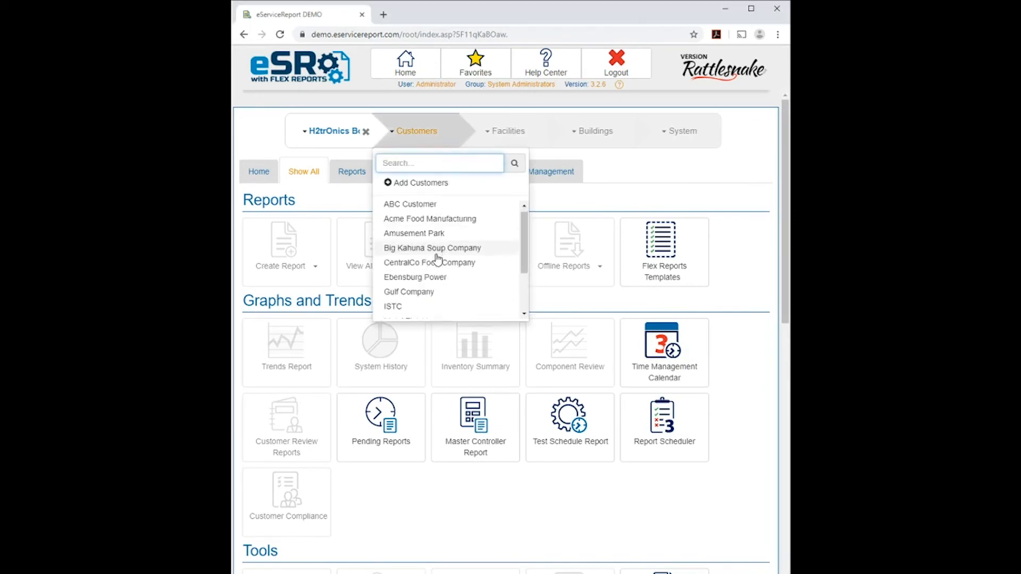
{"action": "scroll", "coordinate": [434, 260], "scroll_direction": "down", "scroll_amount": 3}
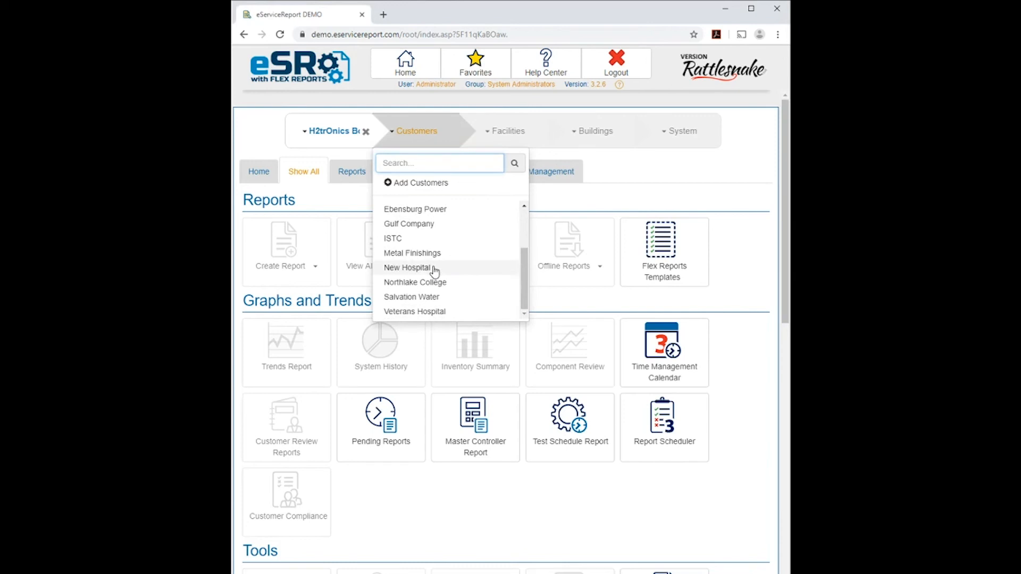
{"action": "left_click", "coordinate": [434, 270]}
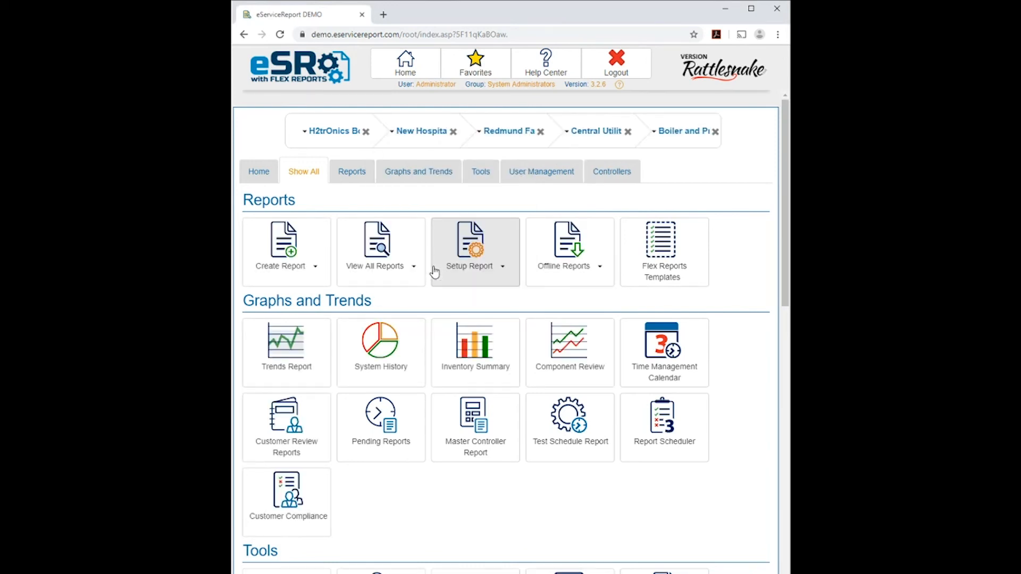
Step: In the Flex Reports setup for New Hospital's system, show the inactive templates, activate Customer Survey and return to the main page
{"action": "left_click", "coordinate": [434, 271]}
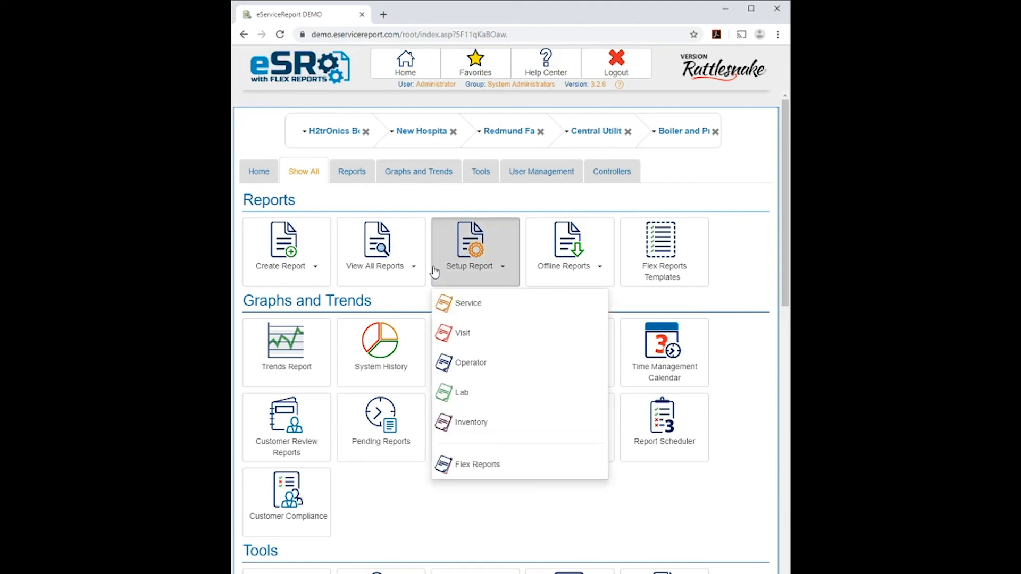
{"action": "left_click", "coordinate": [455, 469]}
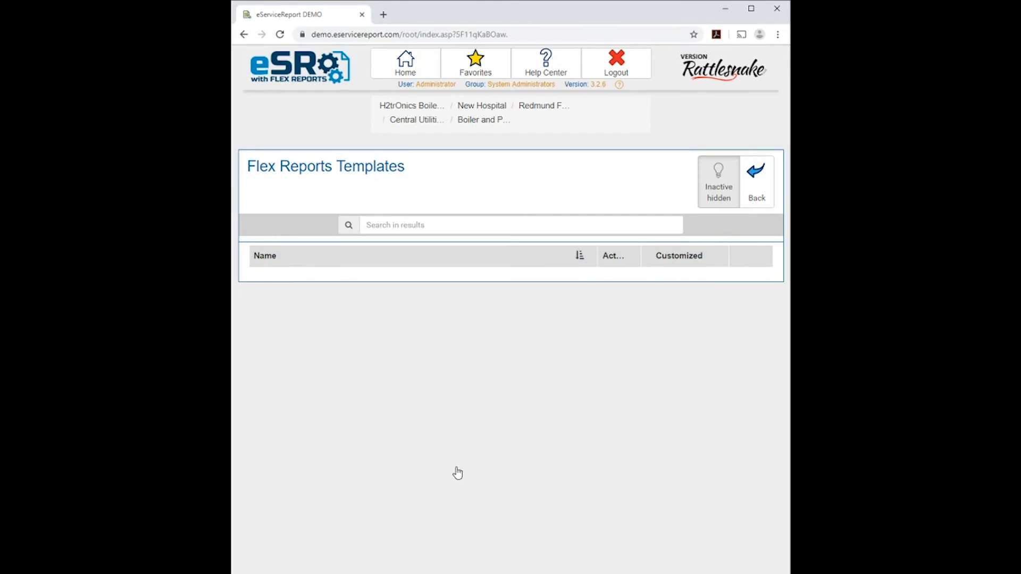
{"action": "left_click", "coordinate": [729, 196]}
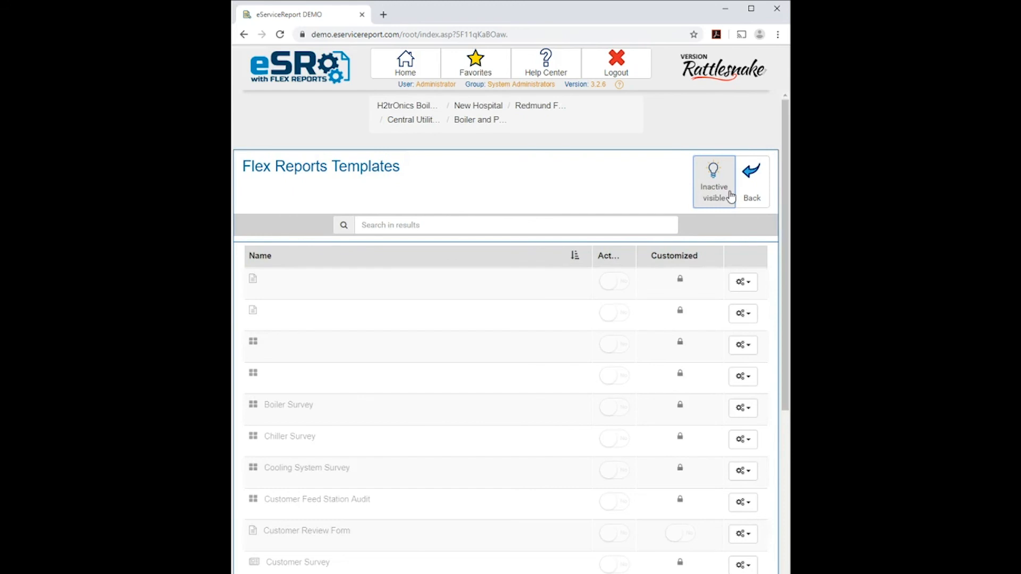
{"action": "scroll", "coordinate": [700, 235], "scroll_direction": "down", "scroll_amount": 1}
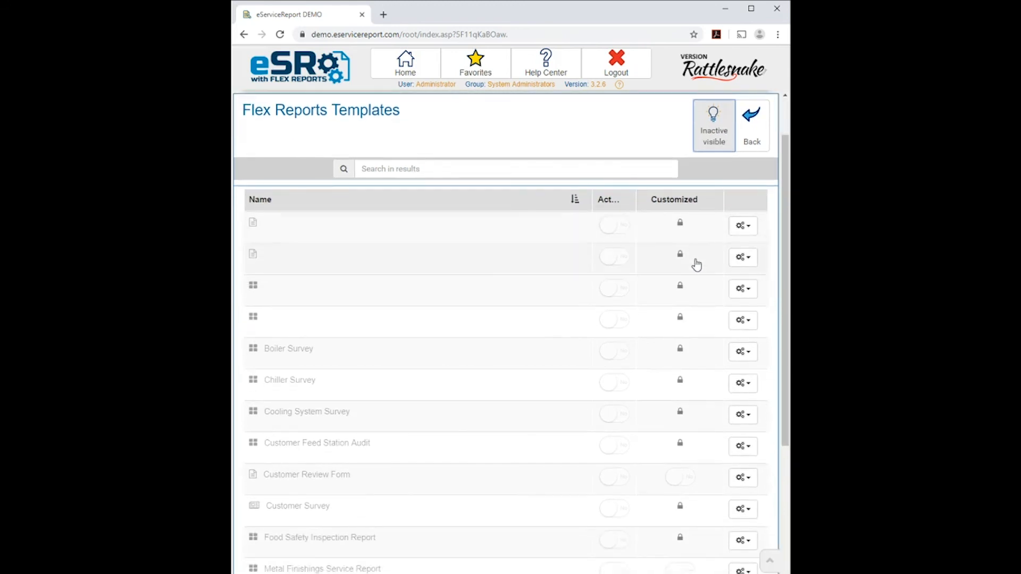
{"action": "scroll", "coordinate": [695, 265], "scroll_direction": "down", "scroll_amount": 1}
{"action": "scroll", "coordinate": [679, 345], "scroll_direction": "down", "scroll_amount": 1}
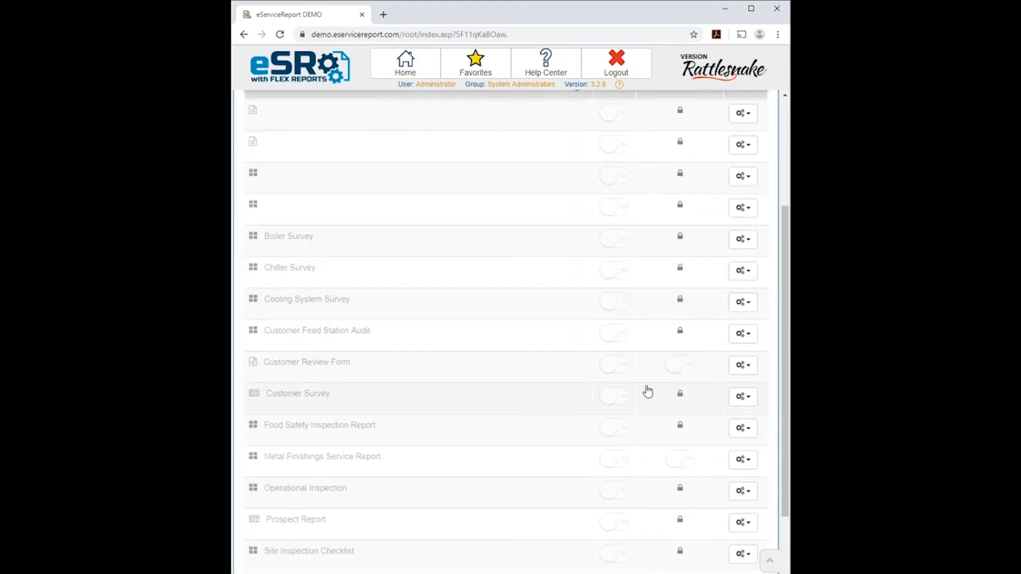
{"action": "left_click", "coordinate": [613, 399]}
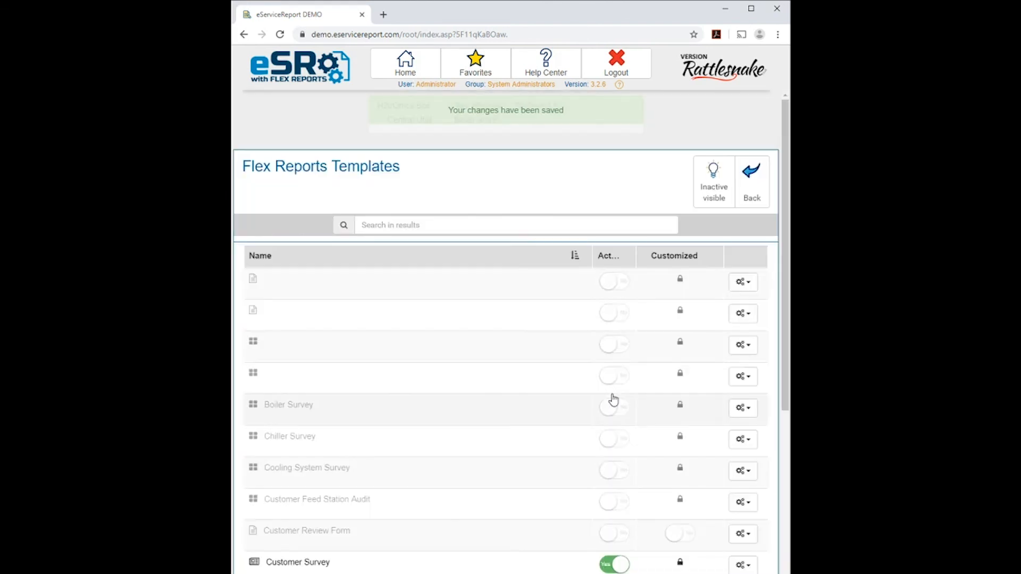
{"action": "left_click", "coordinate": [754, 198]}
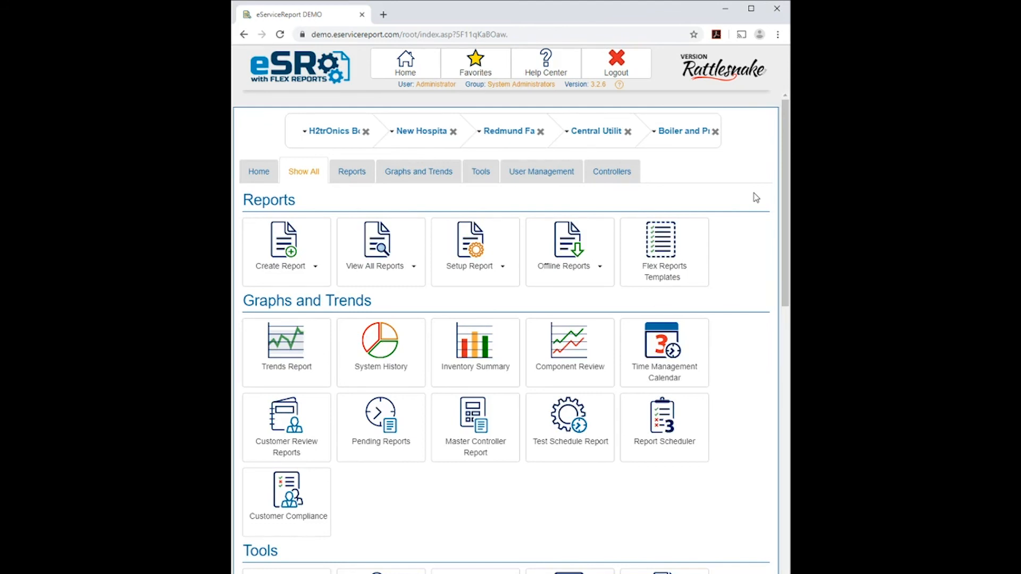
Step: Create a new Customer Survey Flex Report for New Hospital and look through its categories, topics and questions
{"action": "left_click", "coordinate": [264, 240]}
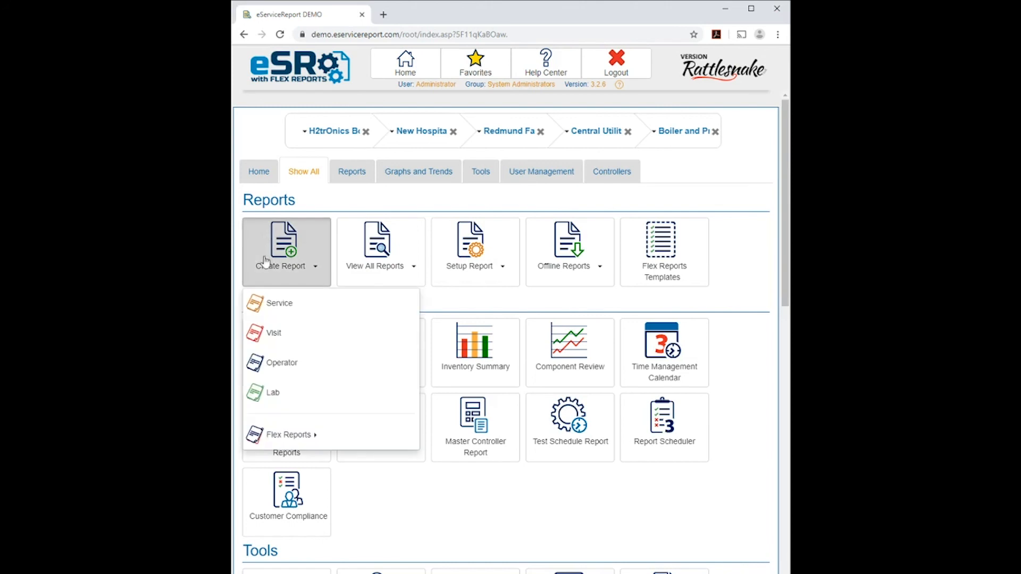
{"action": "left_click", "coordinate": [263, 434]}
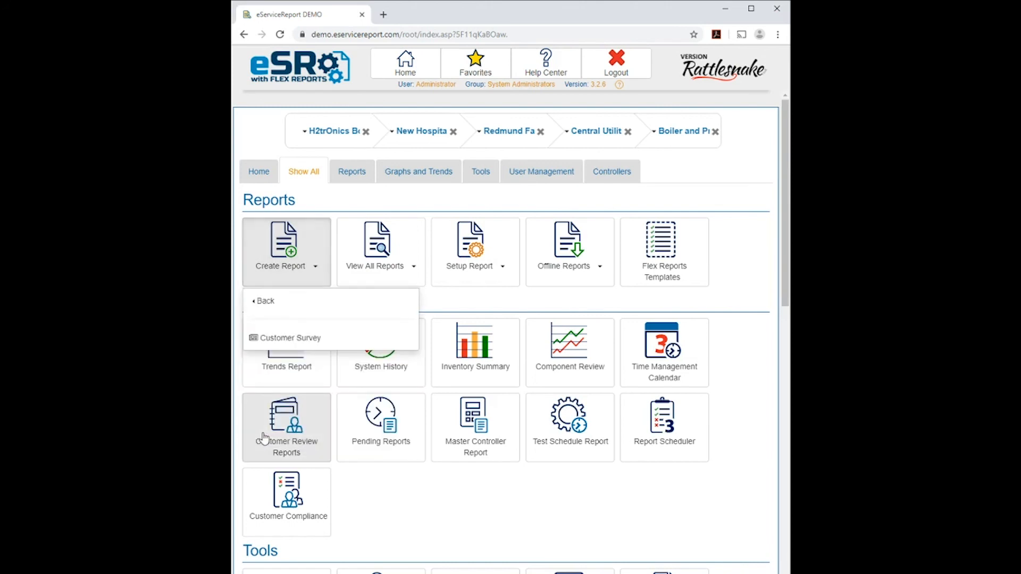
{"action": "left_click", "coordinate": [268, 339]}
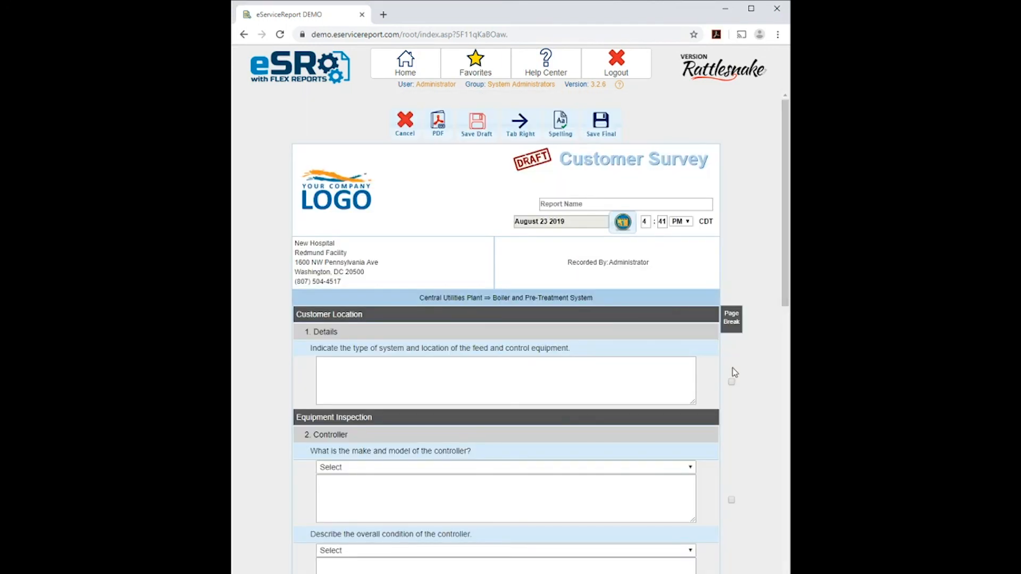
{"action": "scroll", "coordinate": [733, 368], "scroll_direction": "down", "scroll_amount": 2}
{"action": "scroll", "coordinate": [735, 372], "scroll_direction": "down", "scroll_amount": 5}
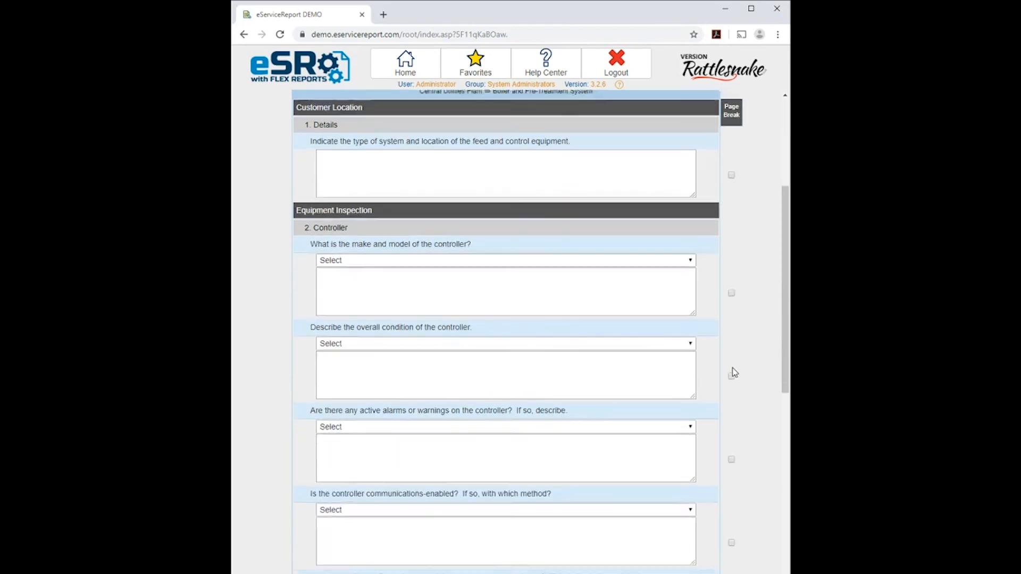
{"action": "scroll", "coordinate": [735, 373], "scroll_direction": "down", "scroll_amount": 5}
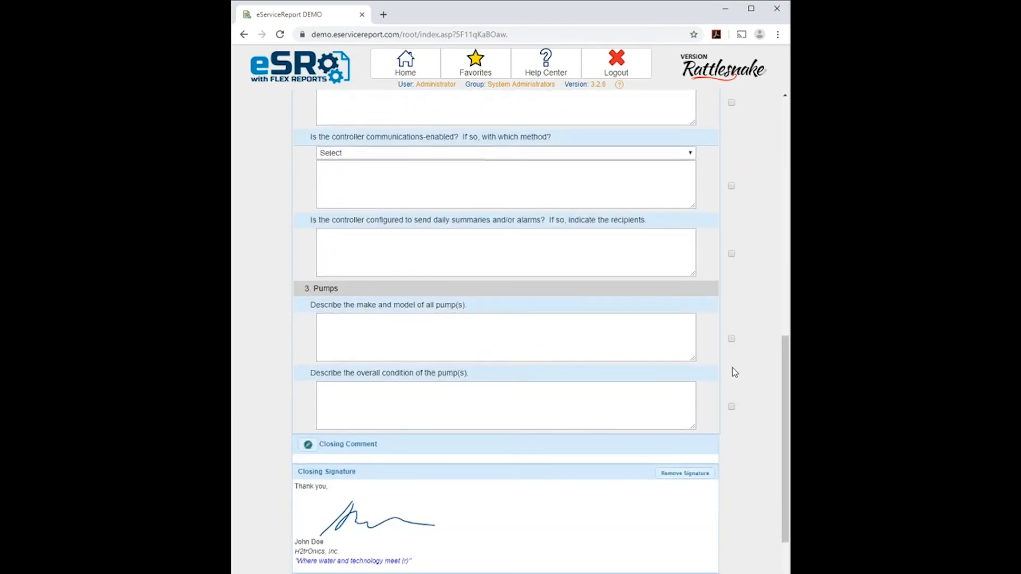
{"action": "scroll", "coordinate": [735, 372], "scroll_direction": "up", "scroll_amount": 7}
{"action": "scroll", "coordinate": [734, 372], "scroll_direction": "up", "scroll_amount": 5}
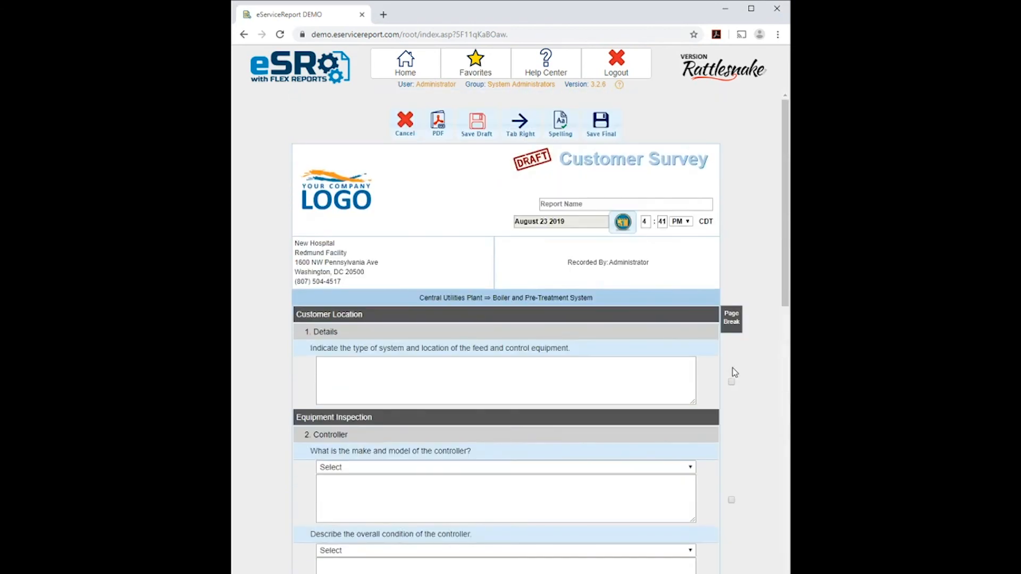